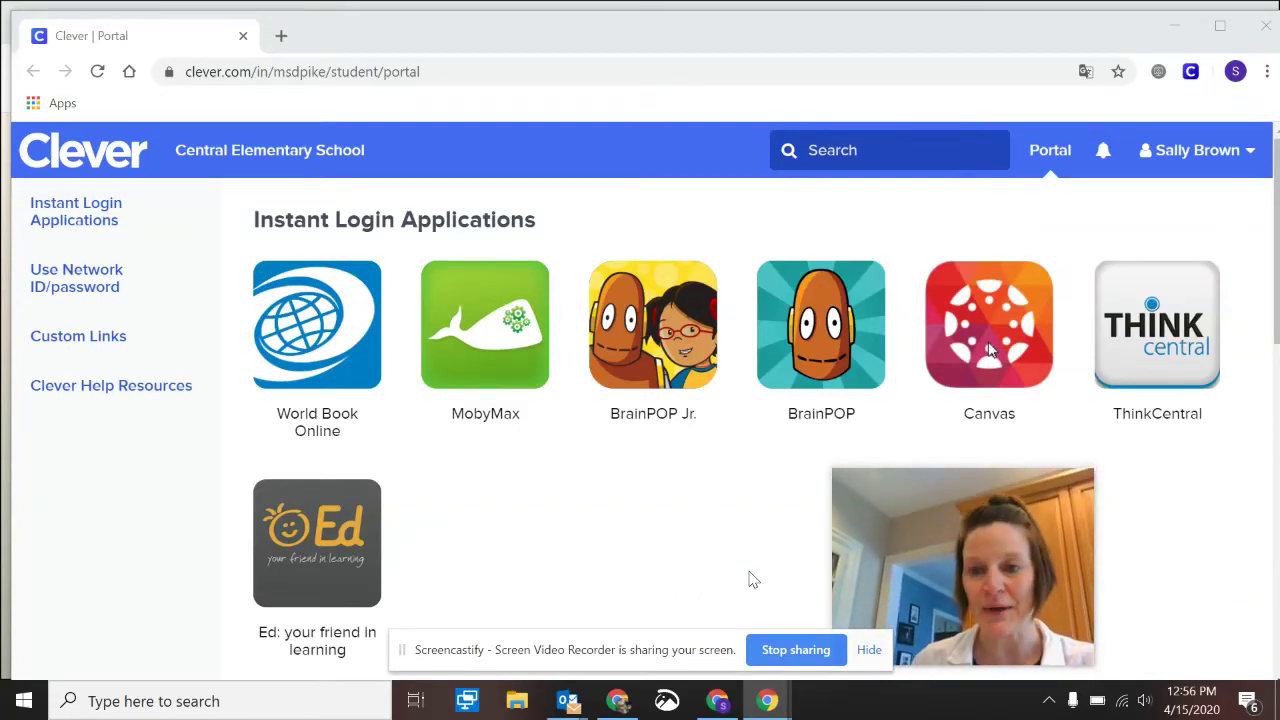
# Load meet.google.com in a new Chrome tab
pyautogui.click(273, 40)
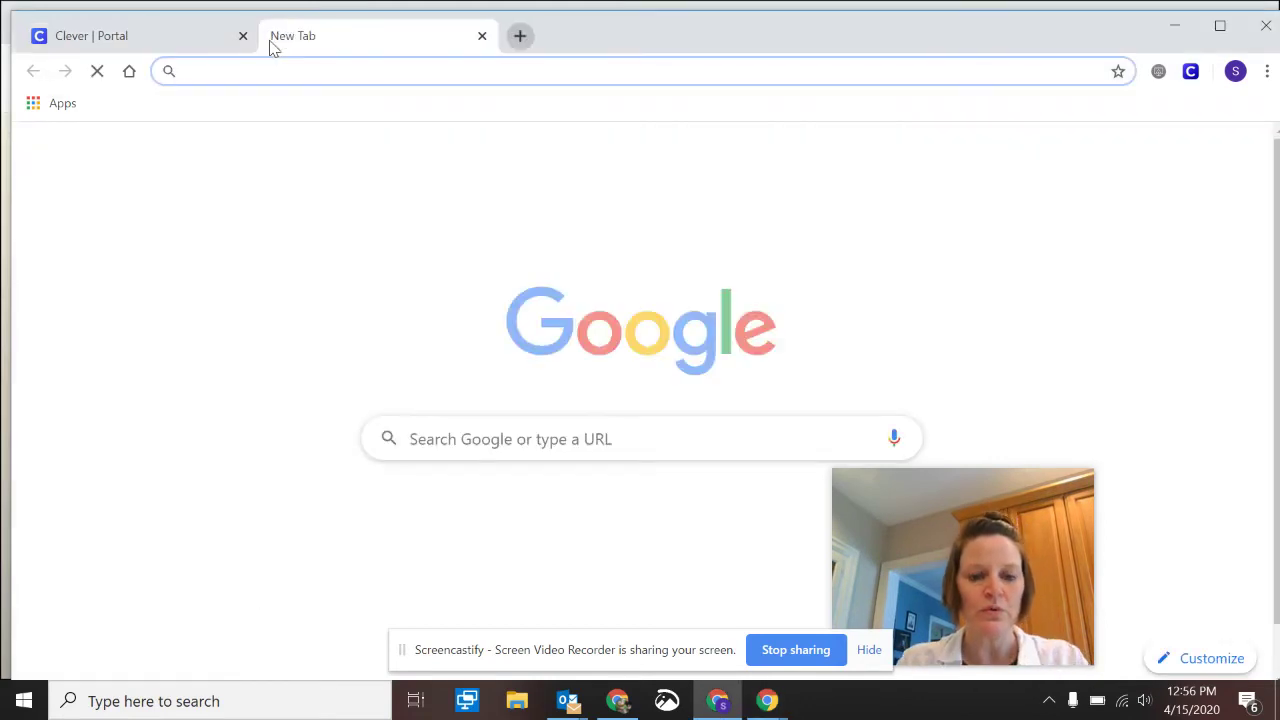
pyautogui.write('meet.googl')
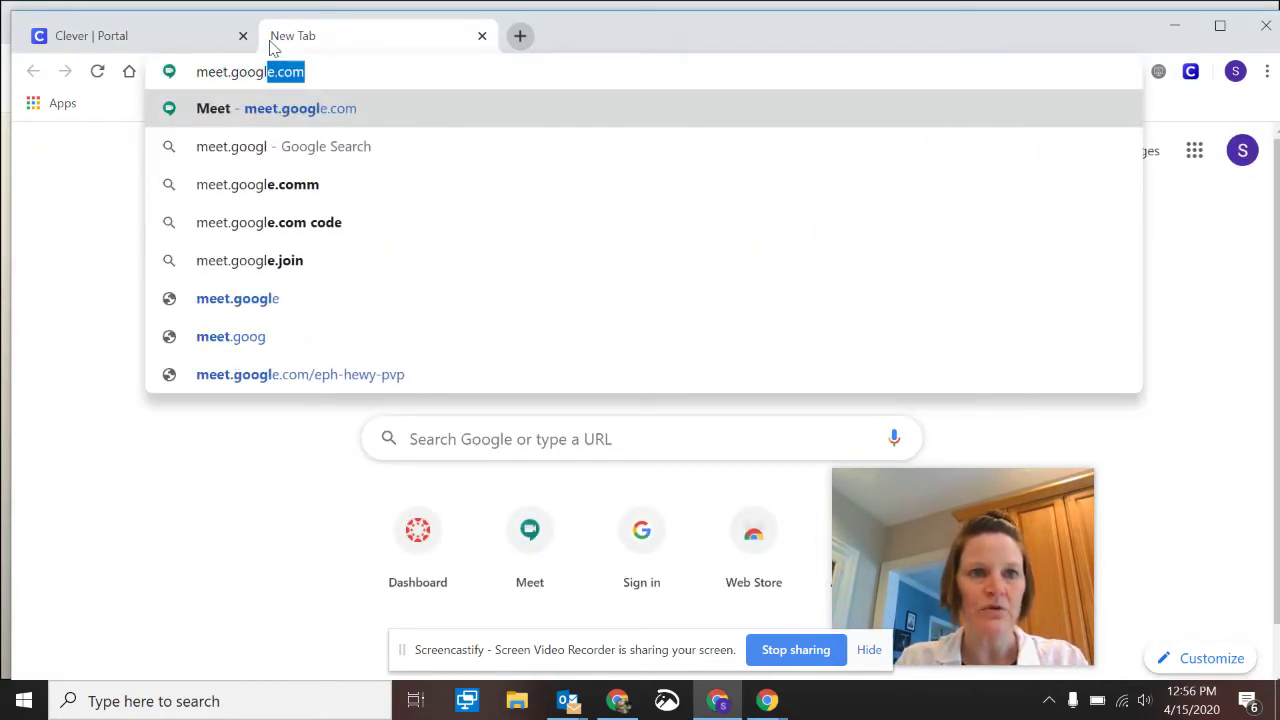
pyautogui.write('e.com')
pyautogui.press('Return')
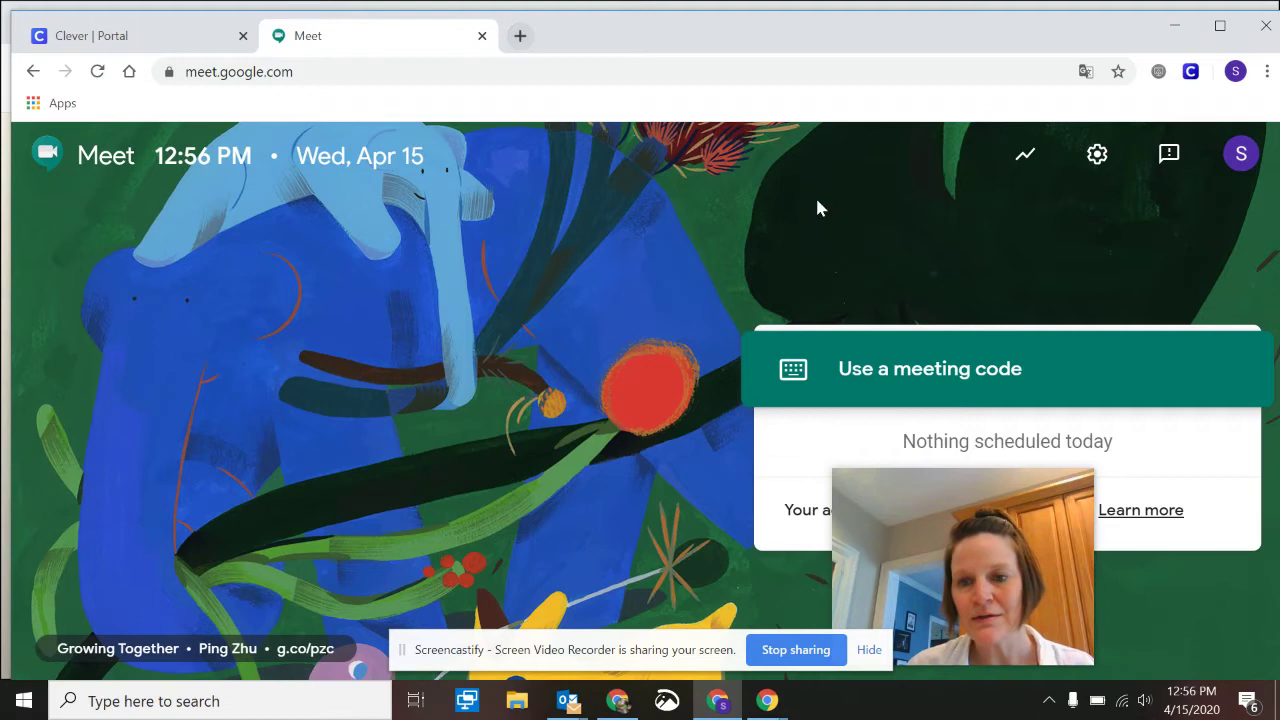
pyautogui.click(1236, 72)
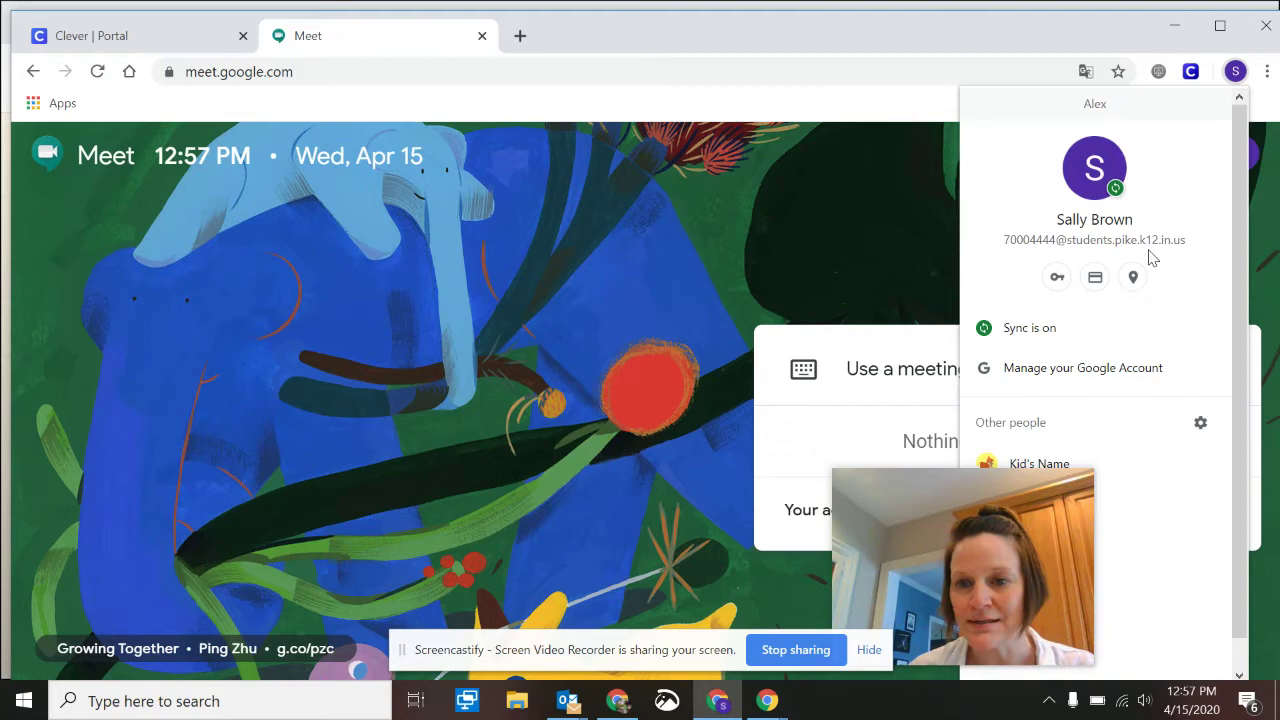
pyautogui.click(785, 227)
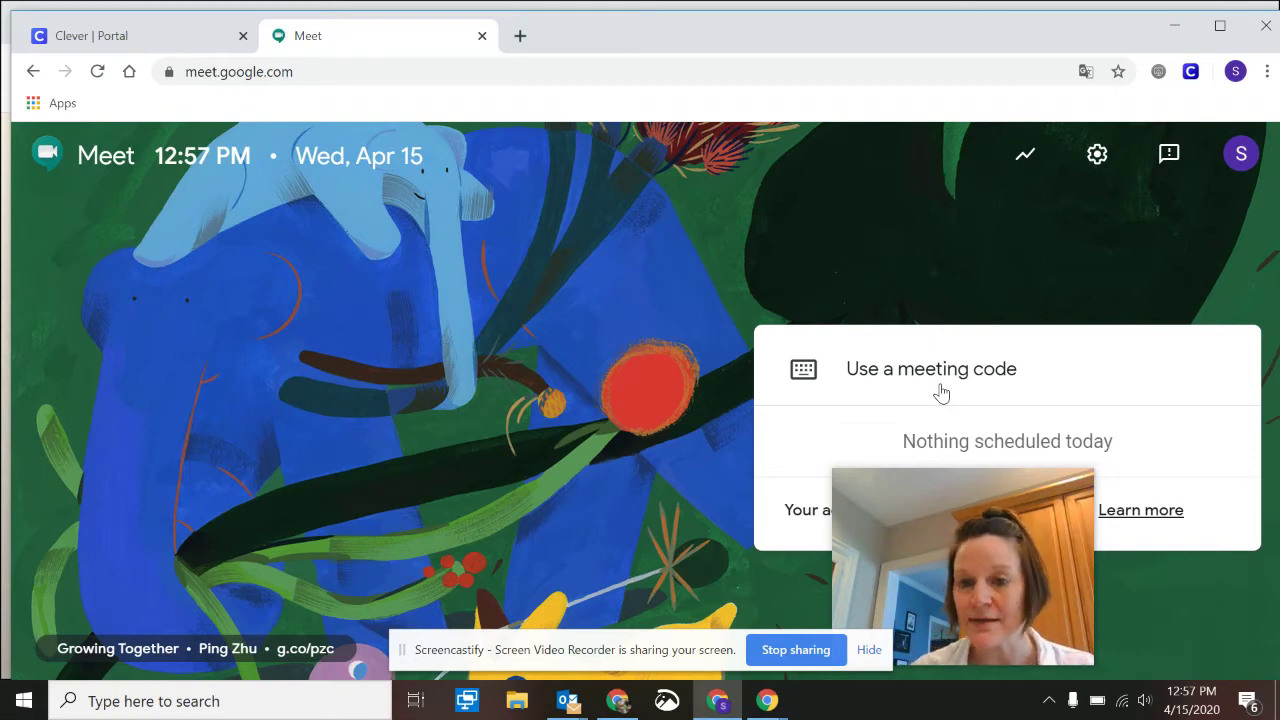
pyautogui.click(941, 392)
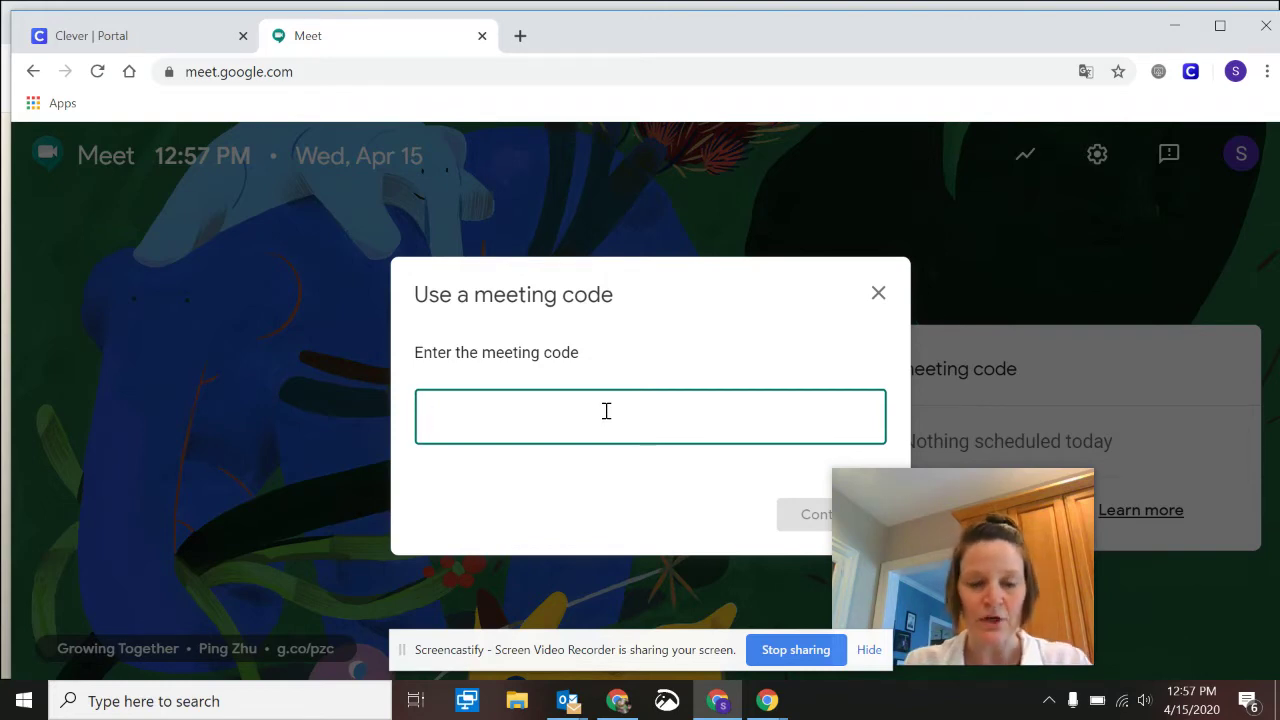
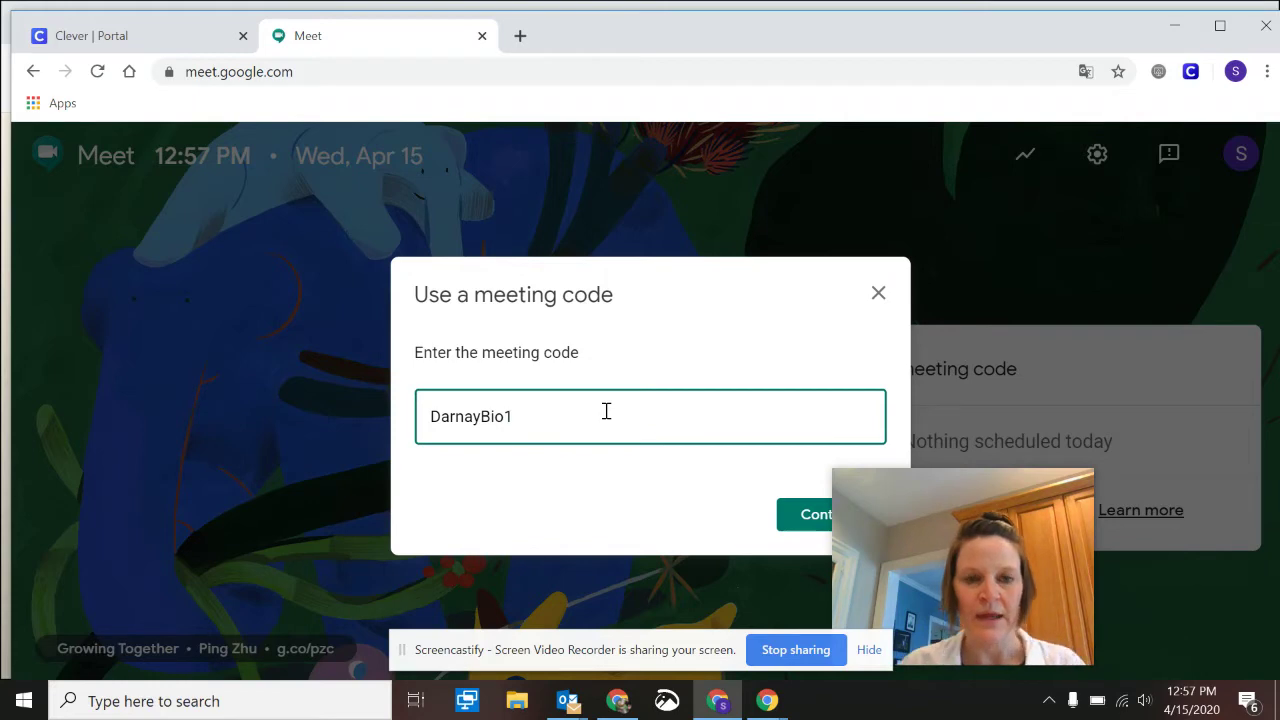
pyautogui.press('Return')
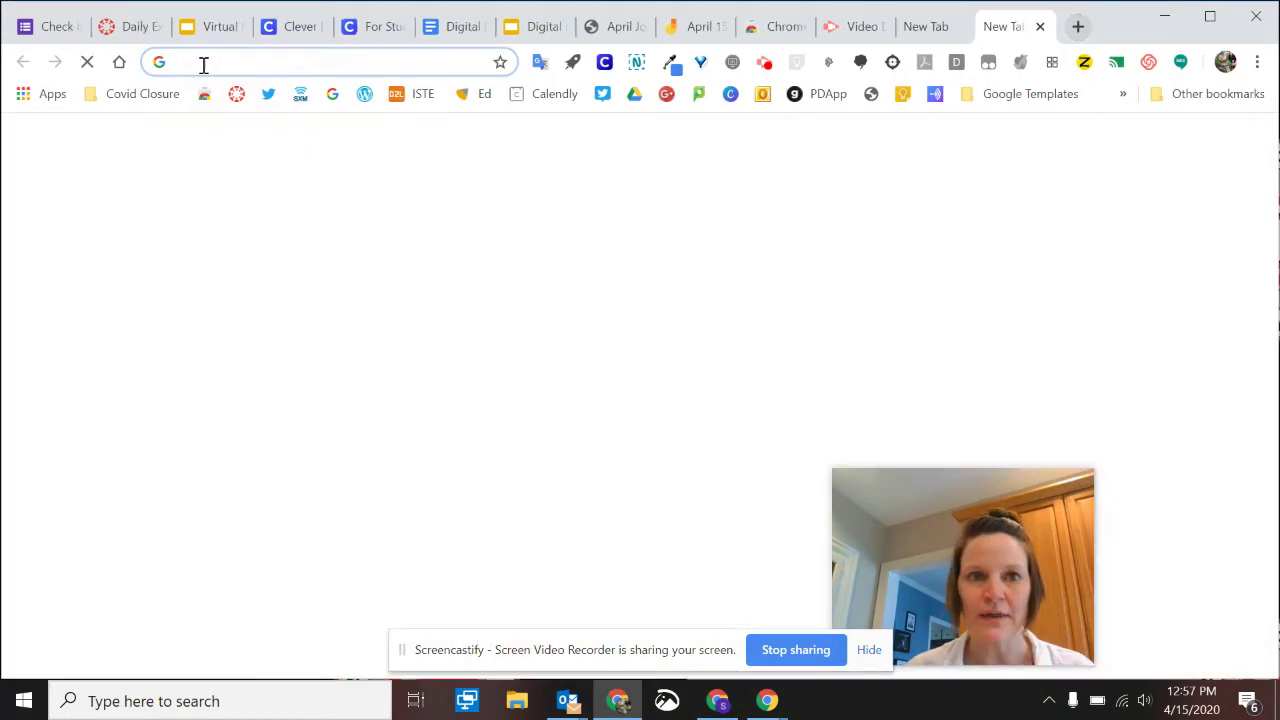
# In the teacher's window, load Google Meet and start a meeting with the nickname 'Darn'
pyautogui.write('meet')
pyautogui.press('Return')
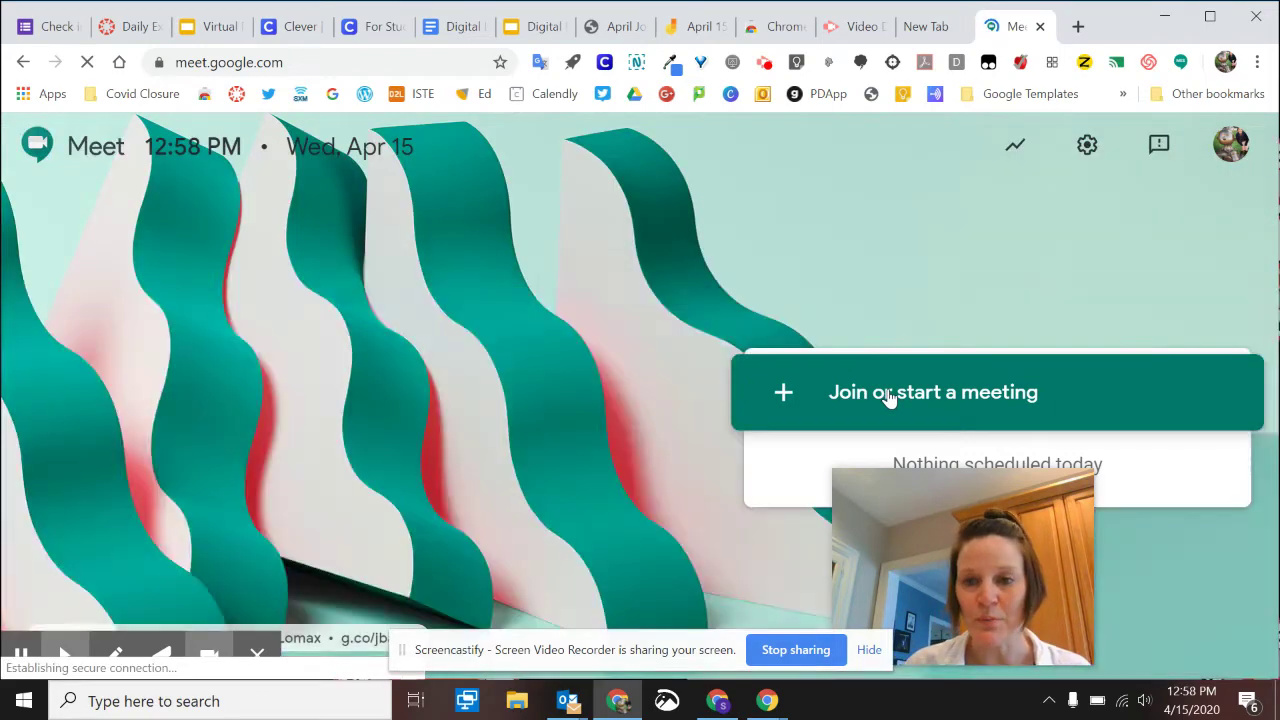
pyautogui.click(887, 397)
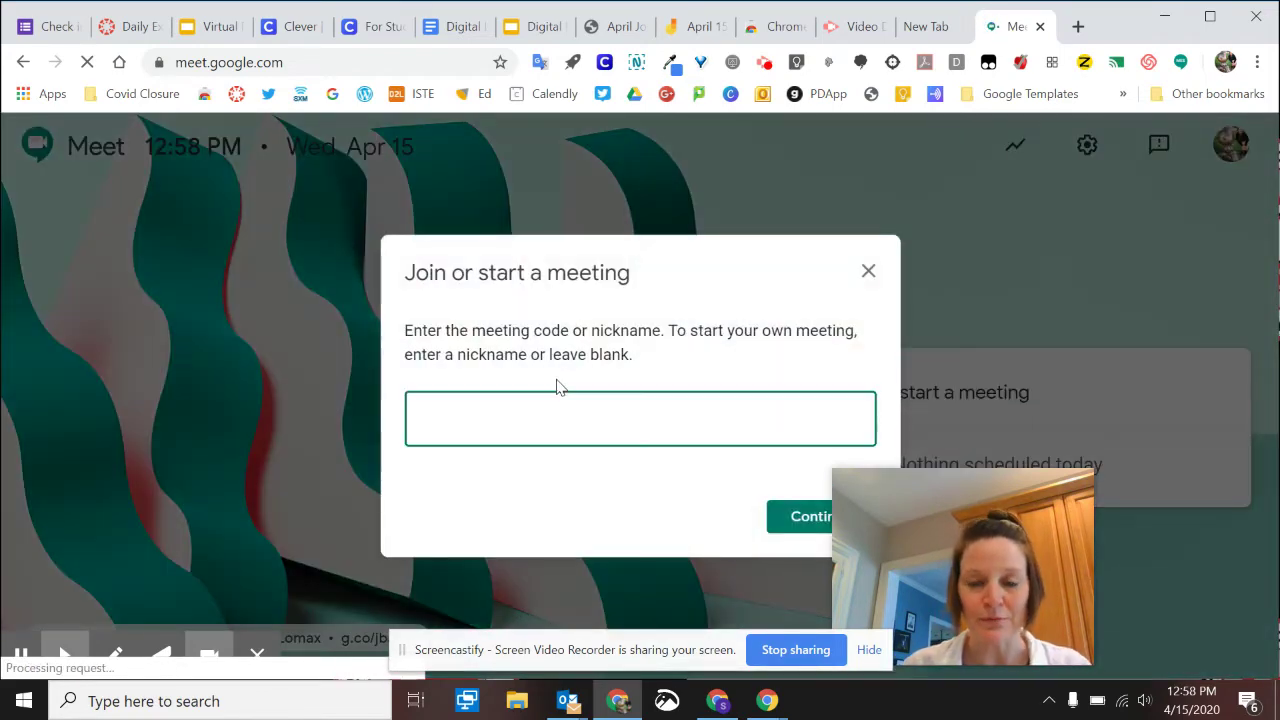
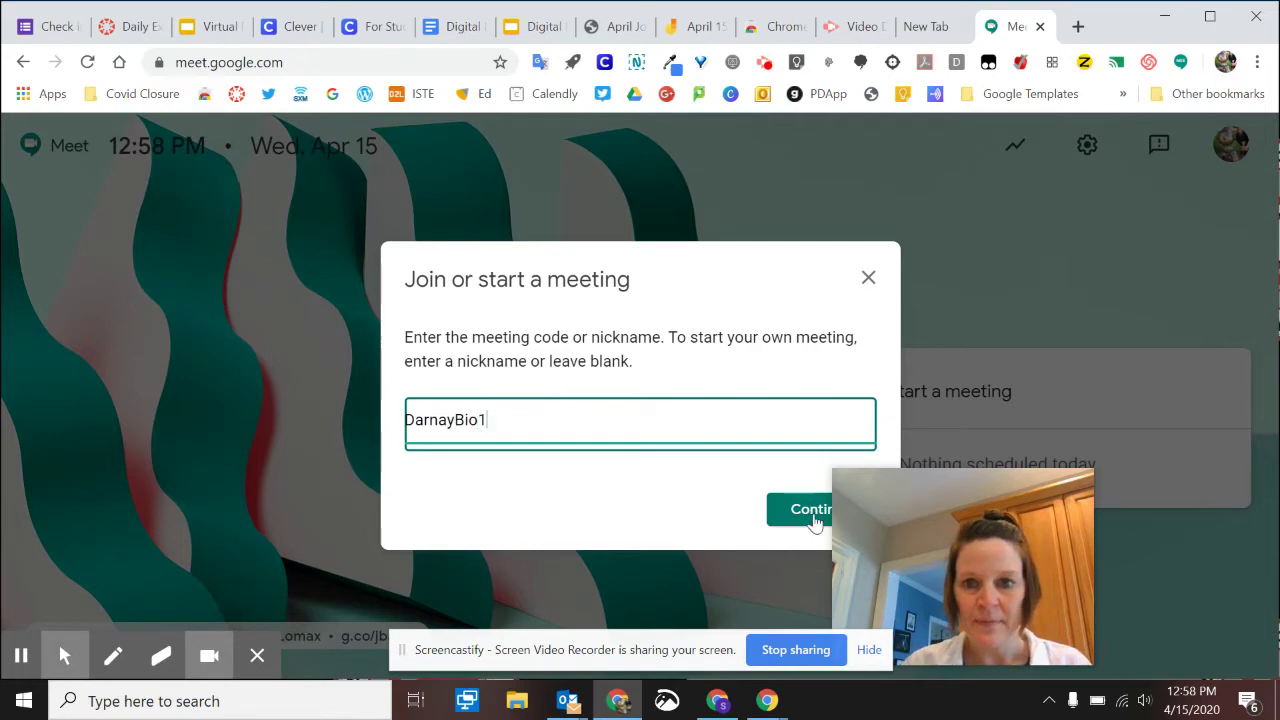
pyautogui.click(812, 514)
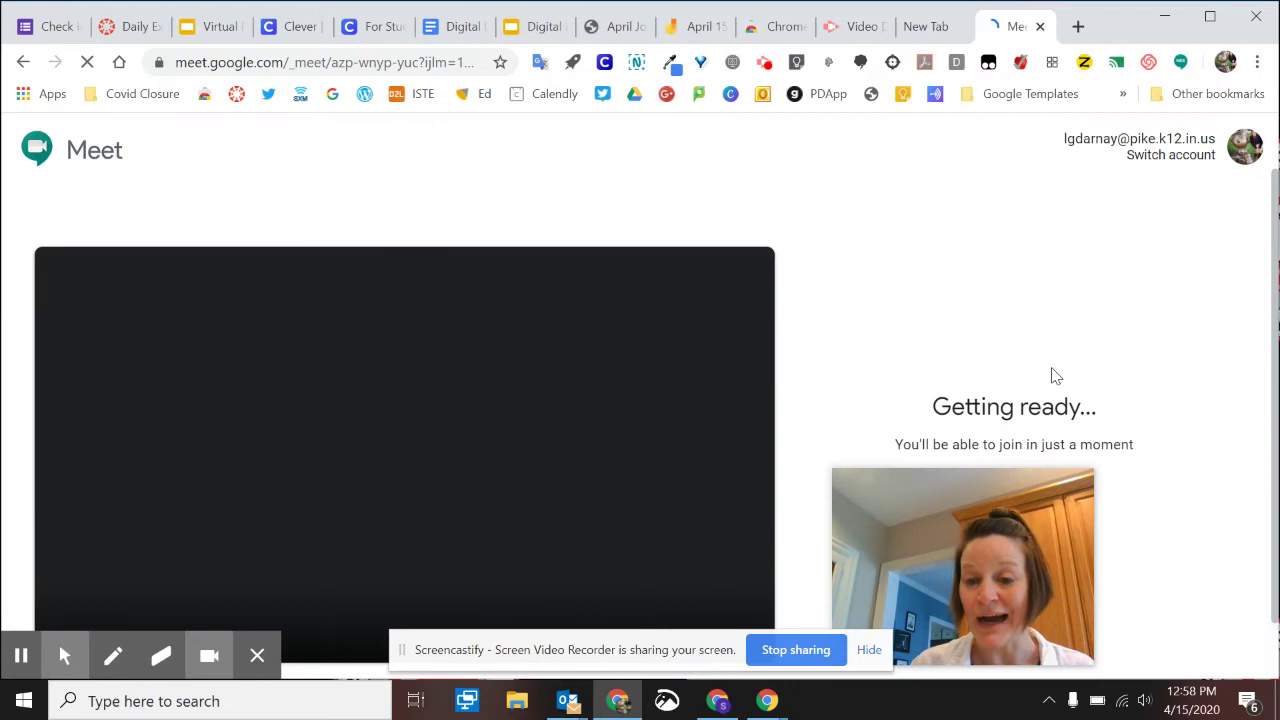
# Join the teacher's meeting now and minimize that browser window
pyautogui.moveTo(966, 551); pyautogui.dragTo(989, 228)
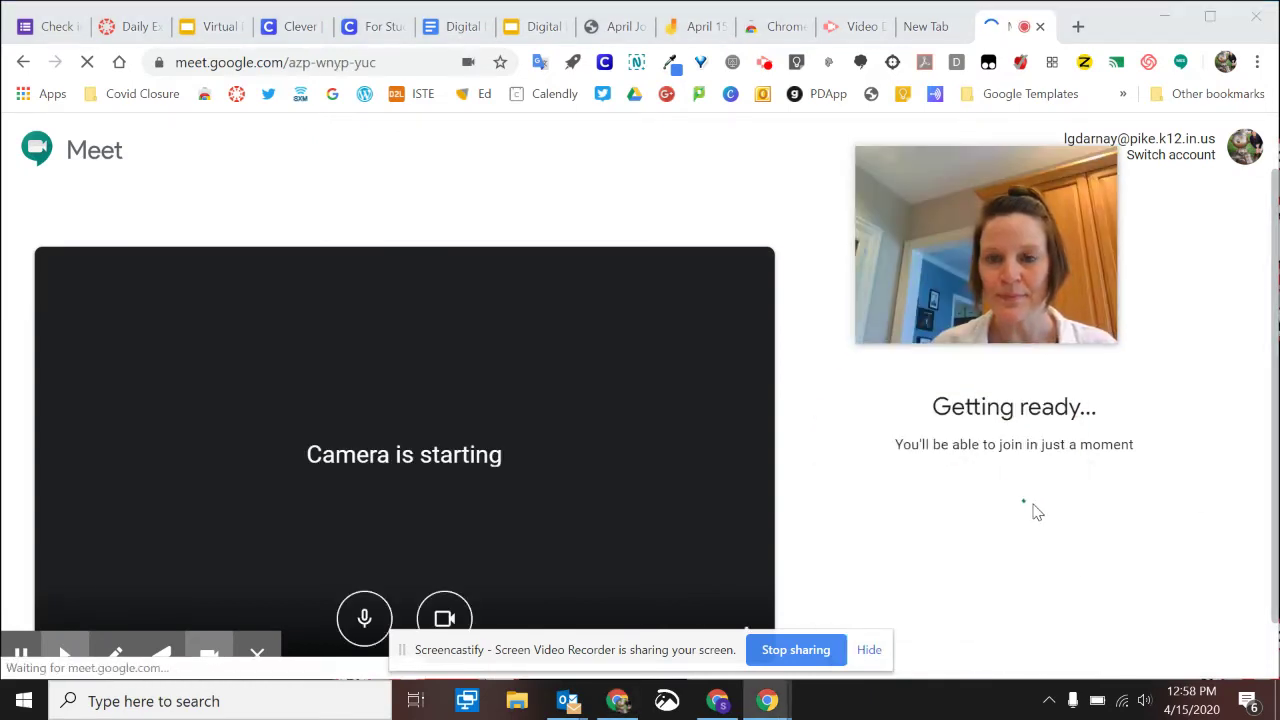
pyautogui.click(932, 470)
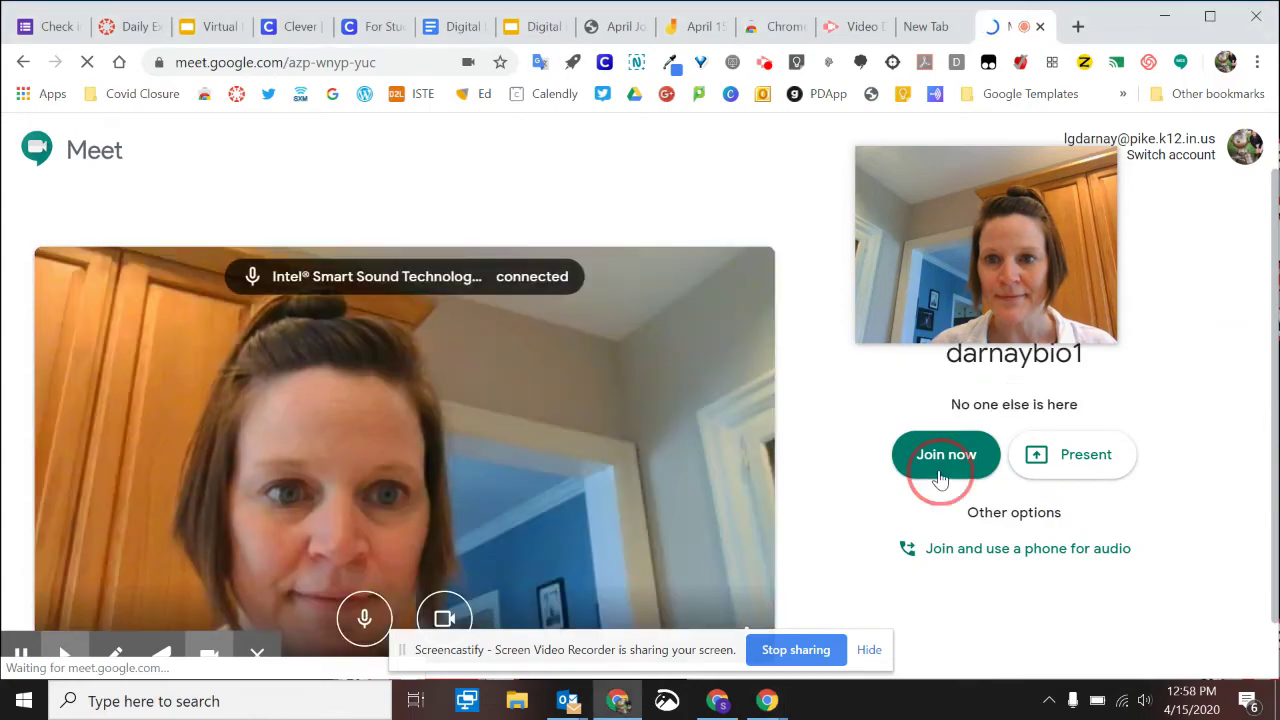
pyautogui.click(1164, 16)
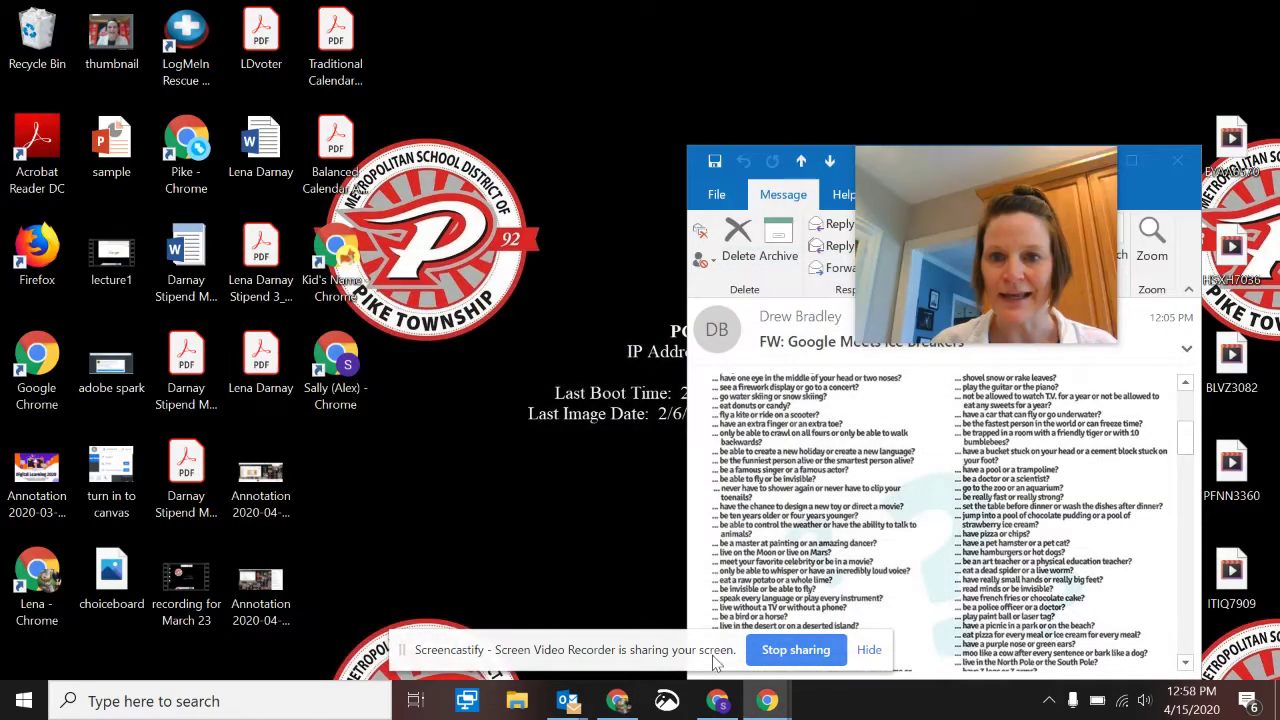
pyautogui.moveTo(765, 705)
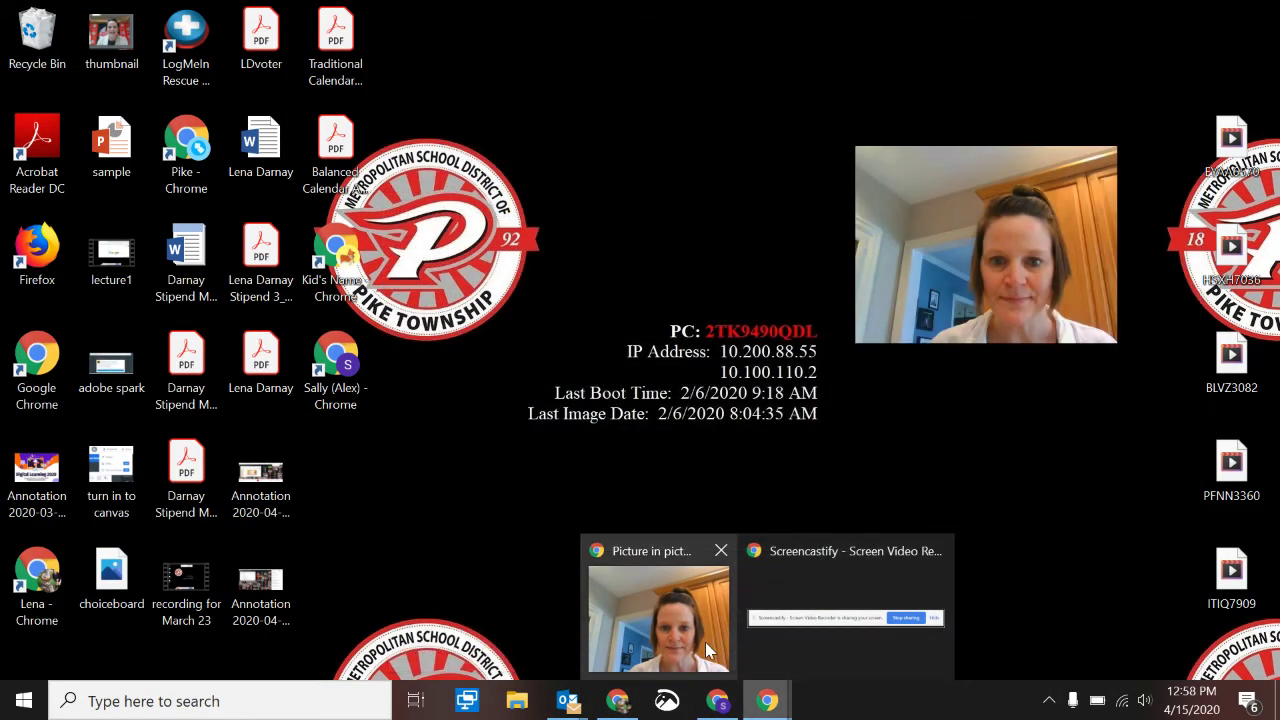
pyautogui.click(705, 642)
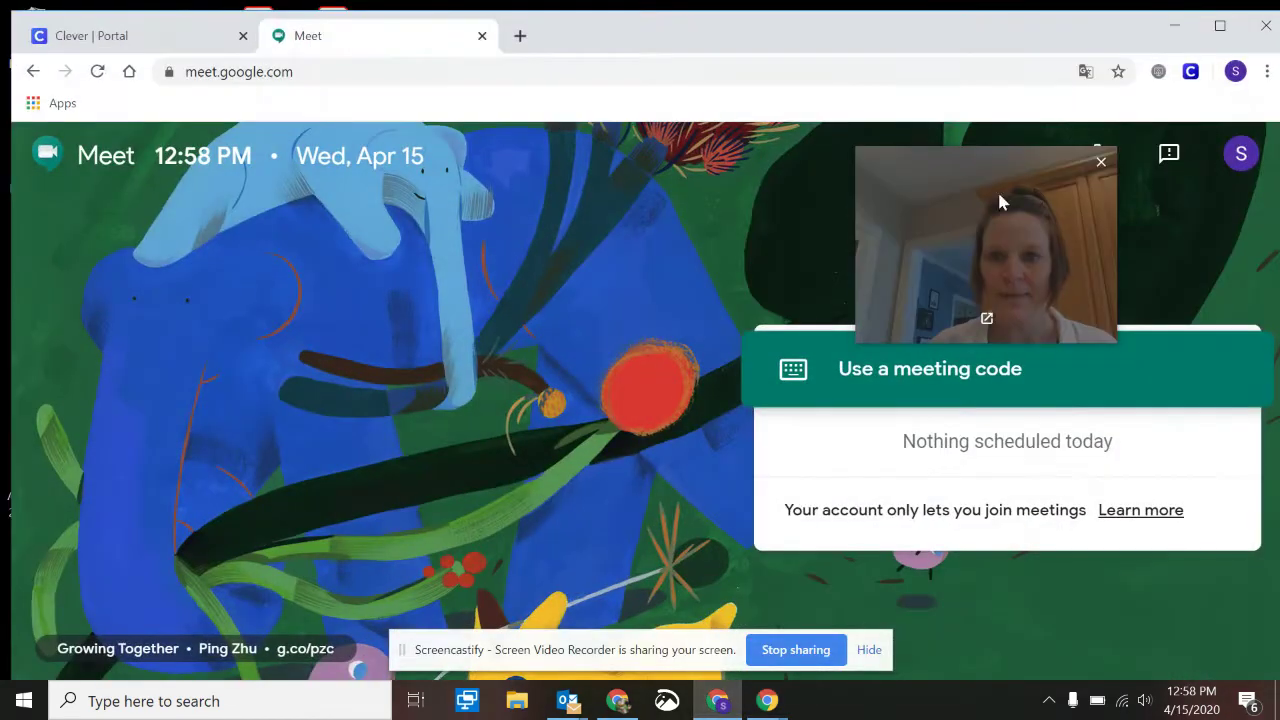
pyautogui.click(910, 397)
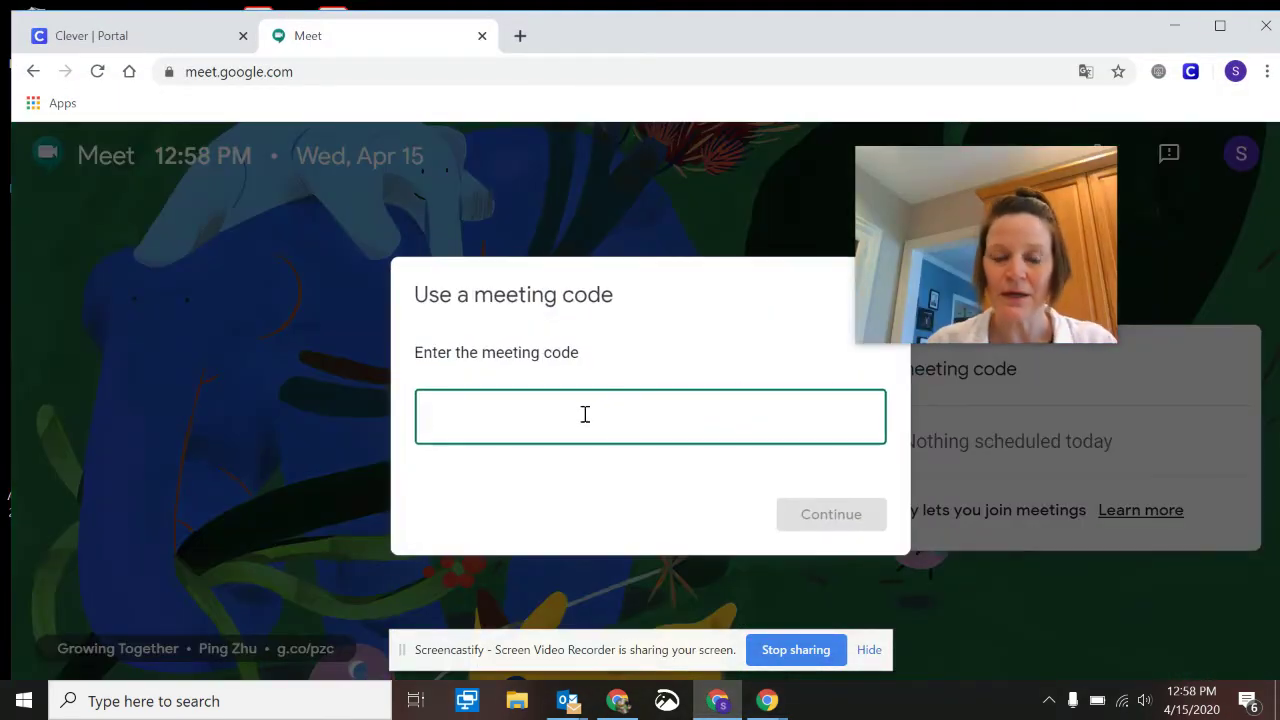
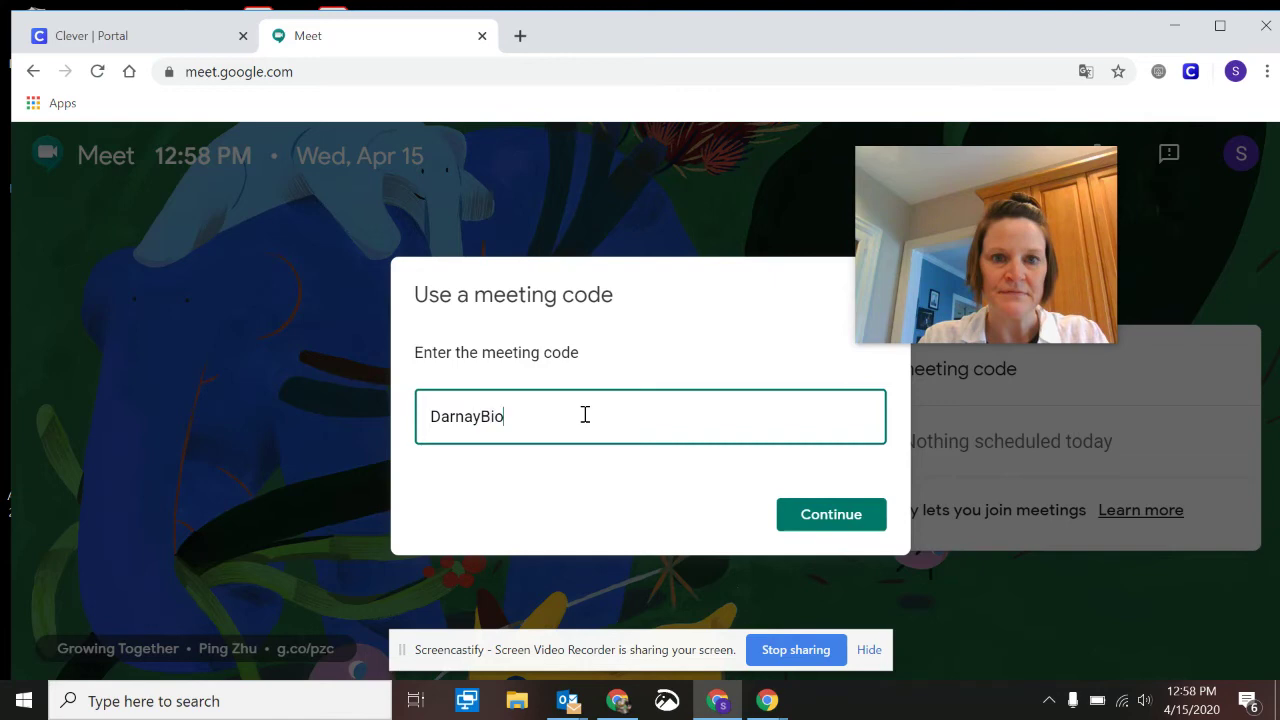
pyautogui.press('Return')
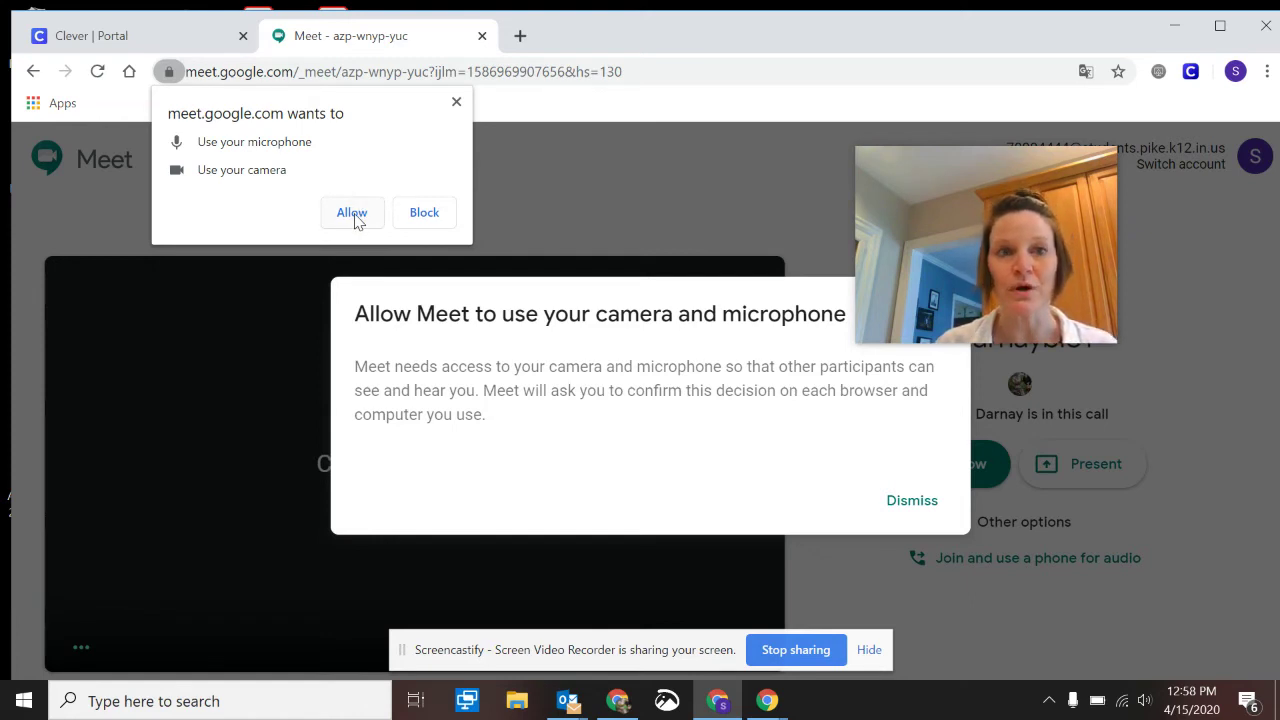
pyautogui.click(355, 218)
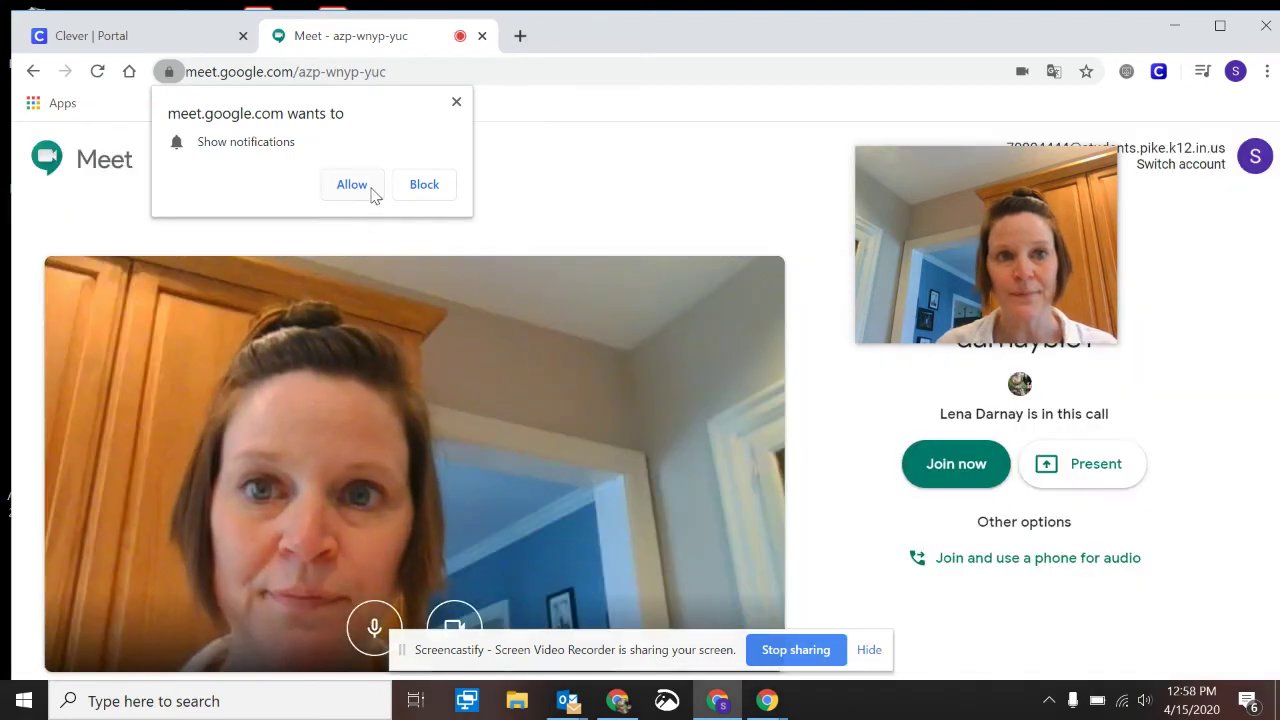
pyautogui.click(371, 191)
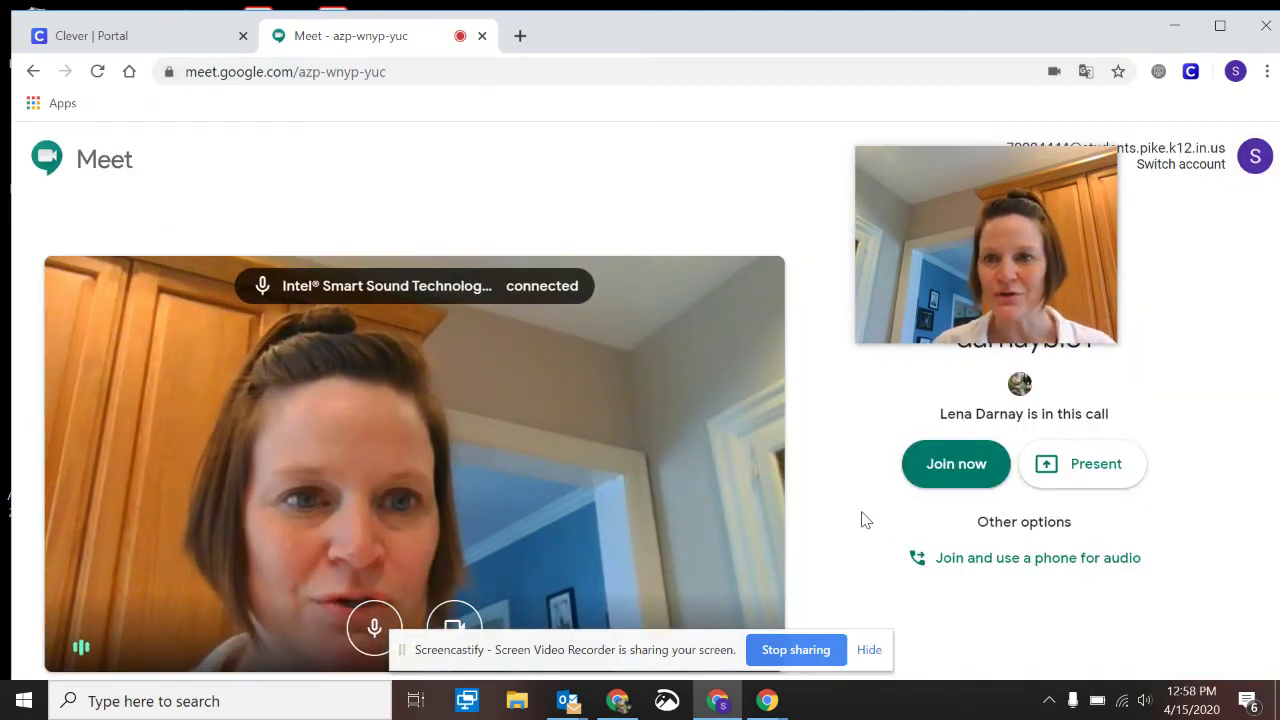
pyautogui.click(958, 467)
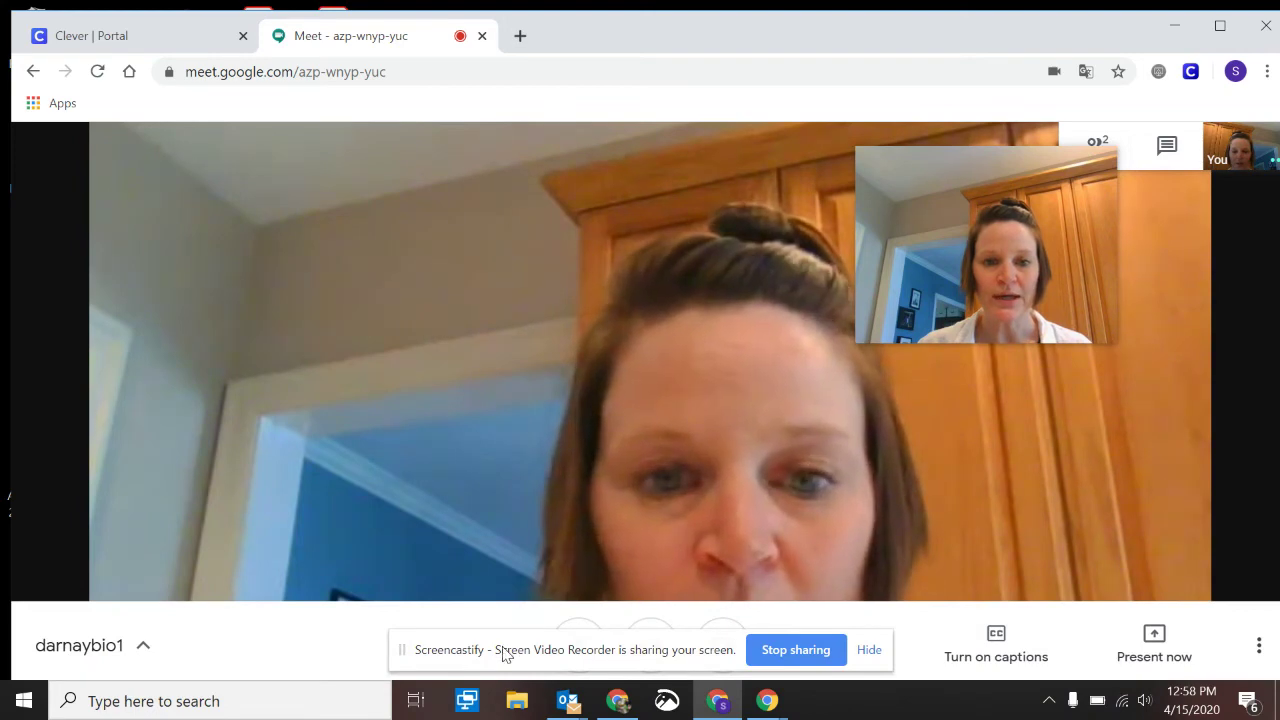
# Turn off the student's microphone and camera, show your own tile, and minimize the call window
pyautogui.moveTo(420, 650); pyautogui.dragTo(83, 434)
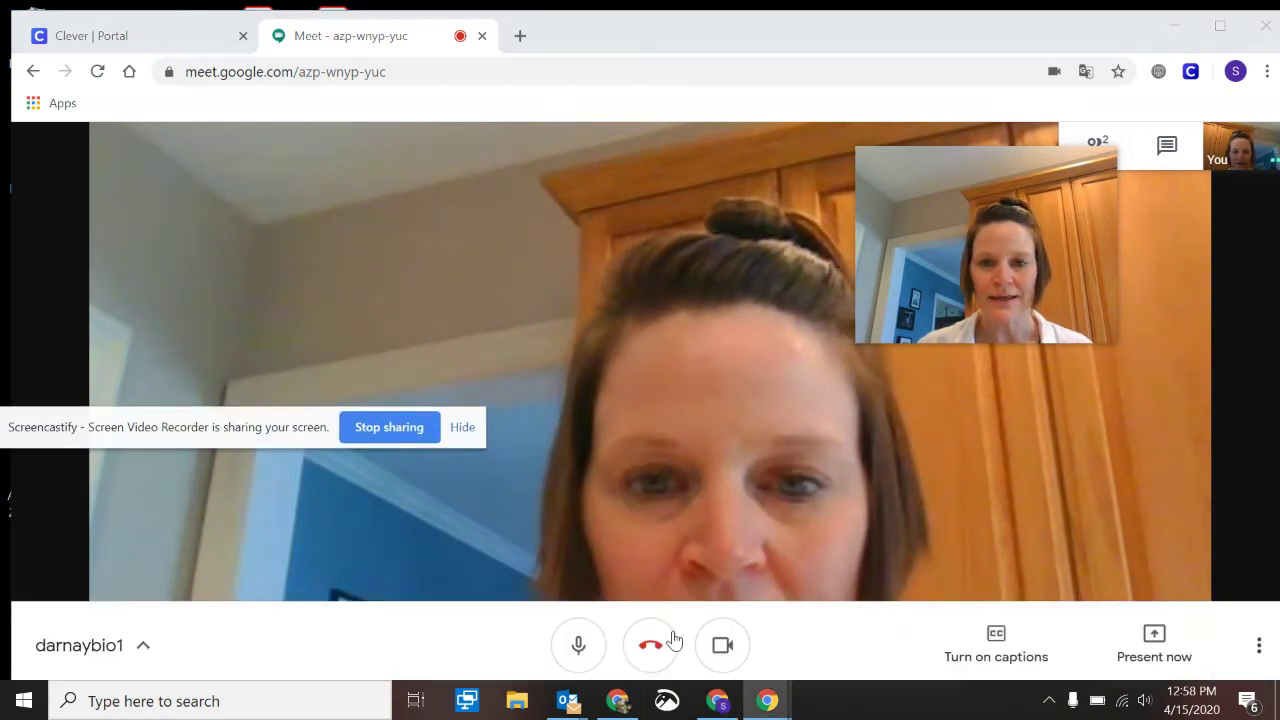
pyautogui.click(576, 666)
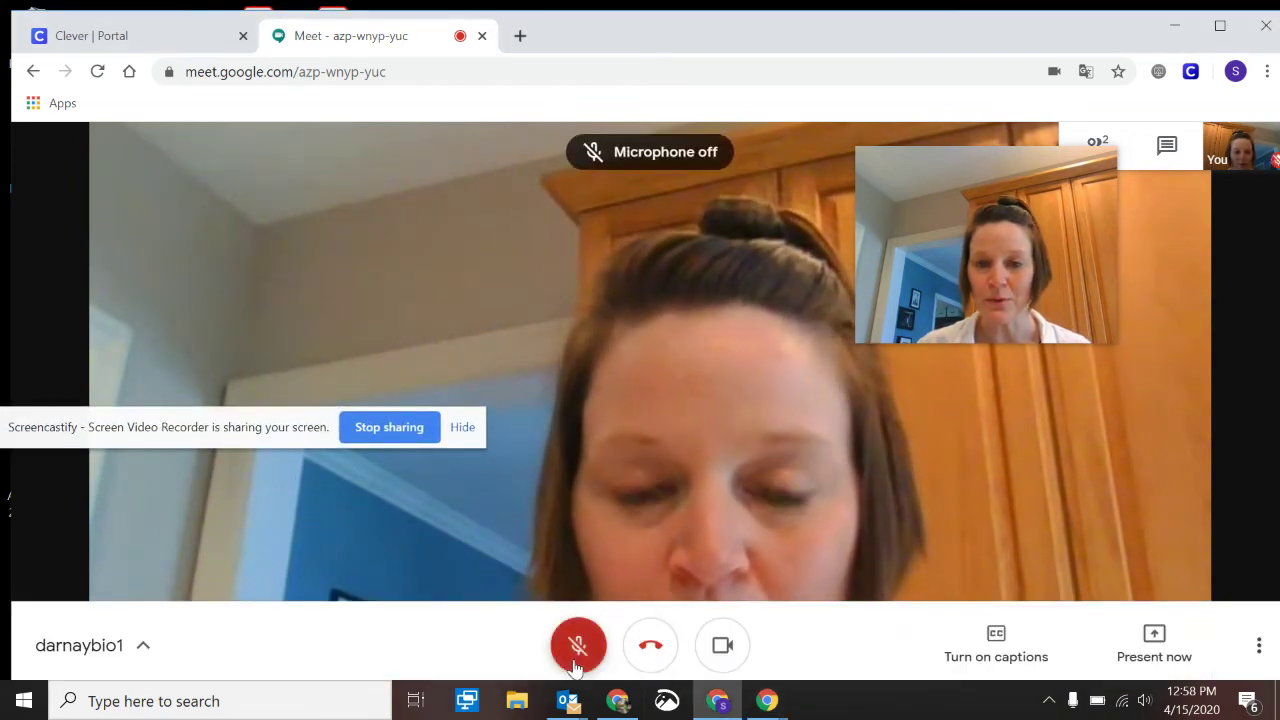
pyautogui.click(730, 665)
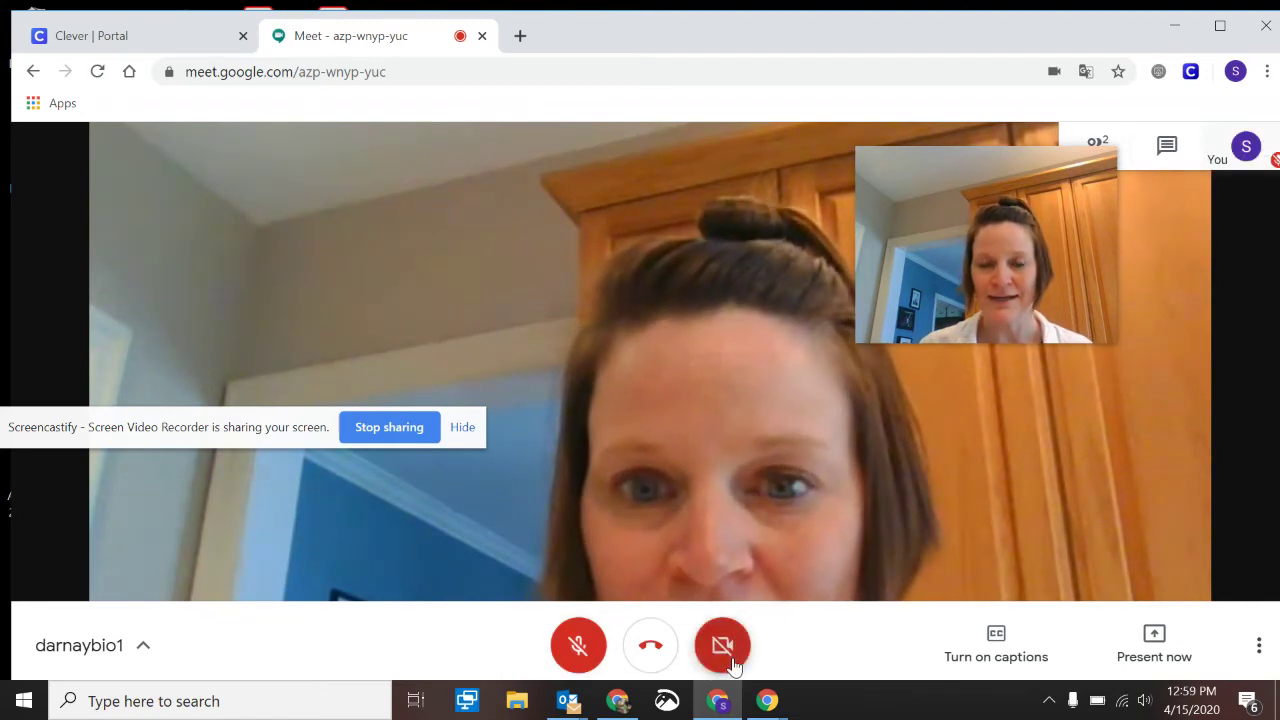
pyautogui.click(1248, 155)
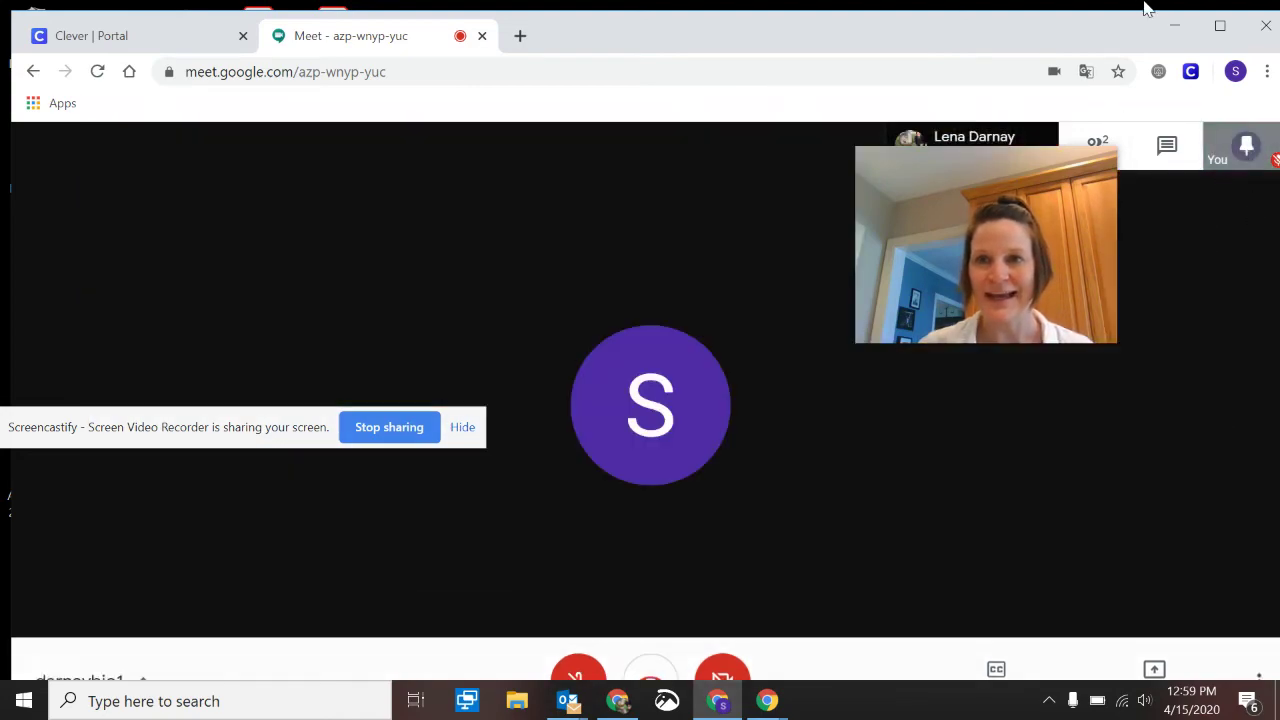
pyautogui.click(1173, 26)
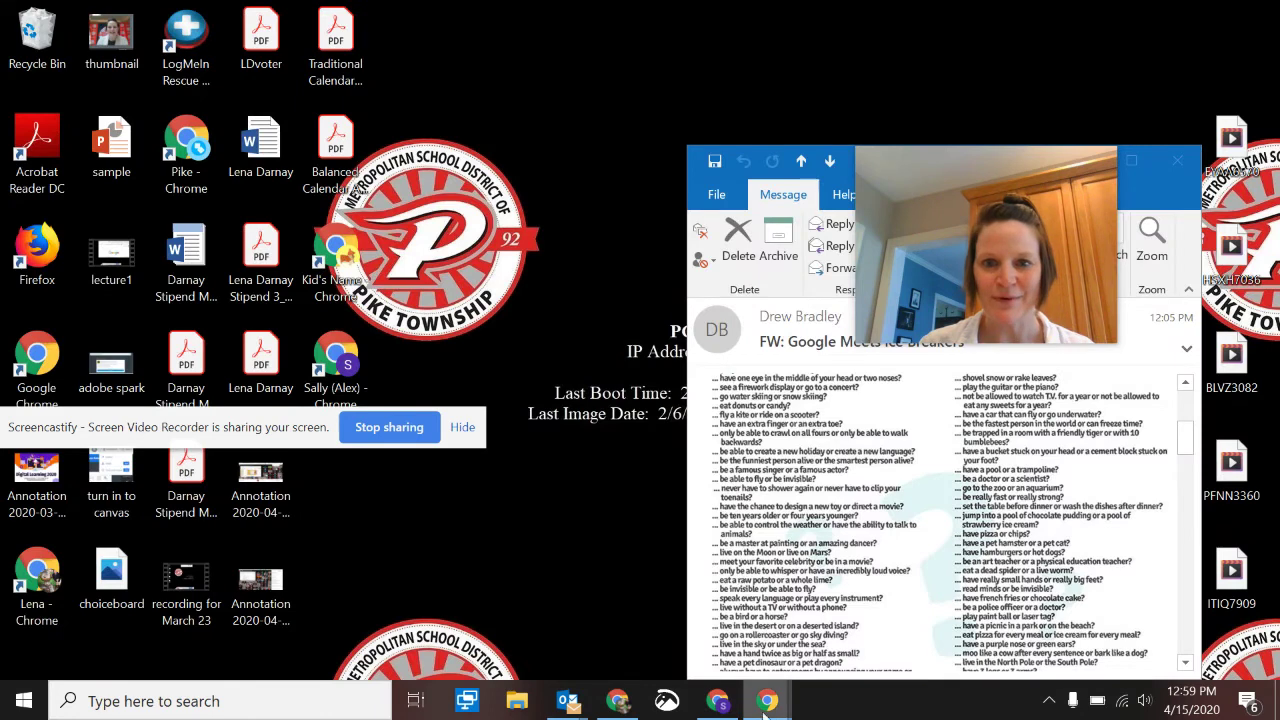
# Mute the teacher's microphone, then turn the student's camera back on
pyautogui.click(615, 702)
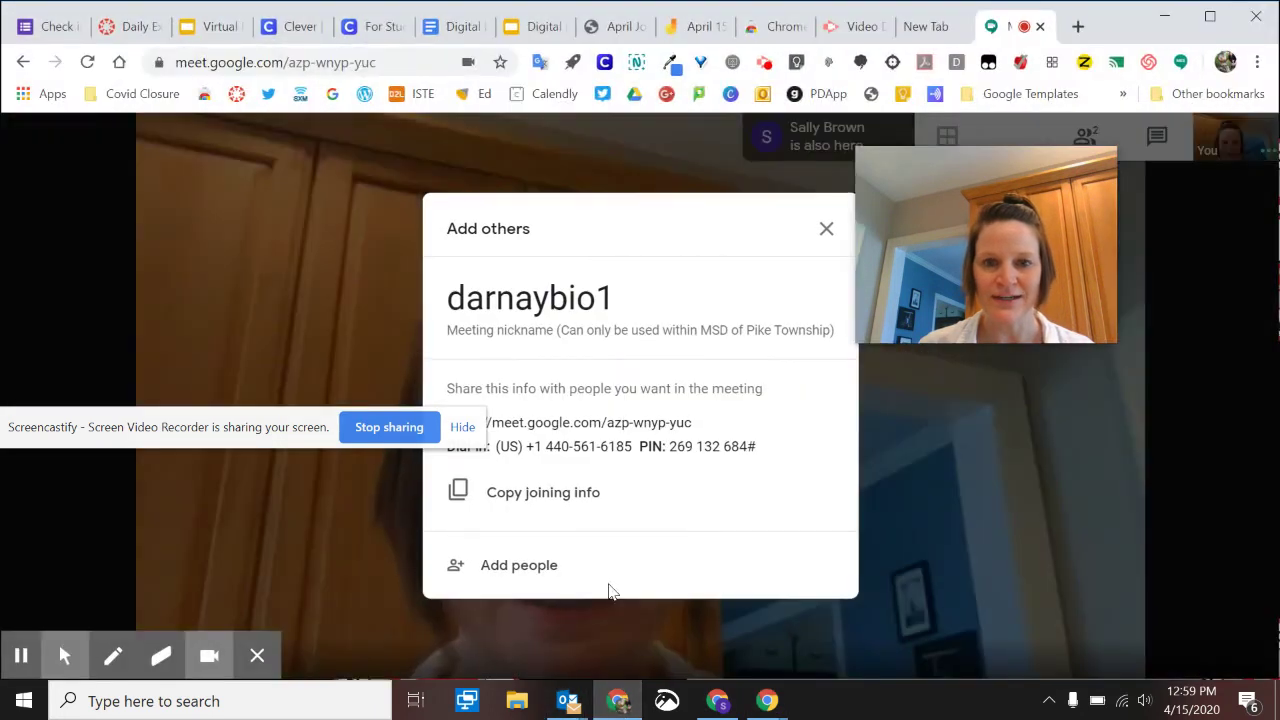
pyautogui.click(565, 615)
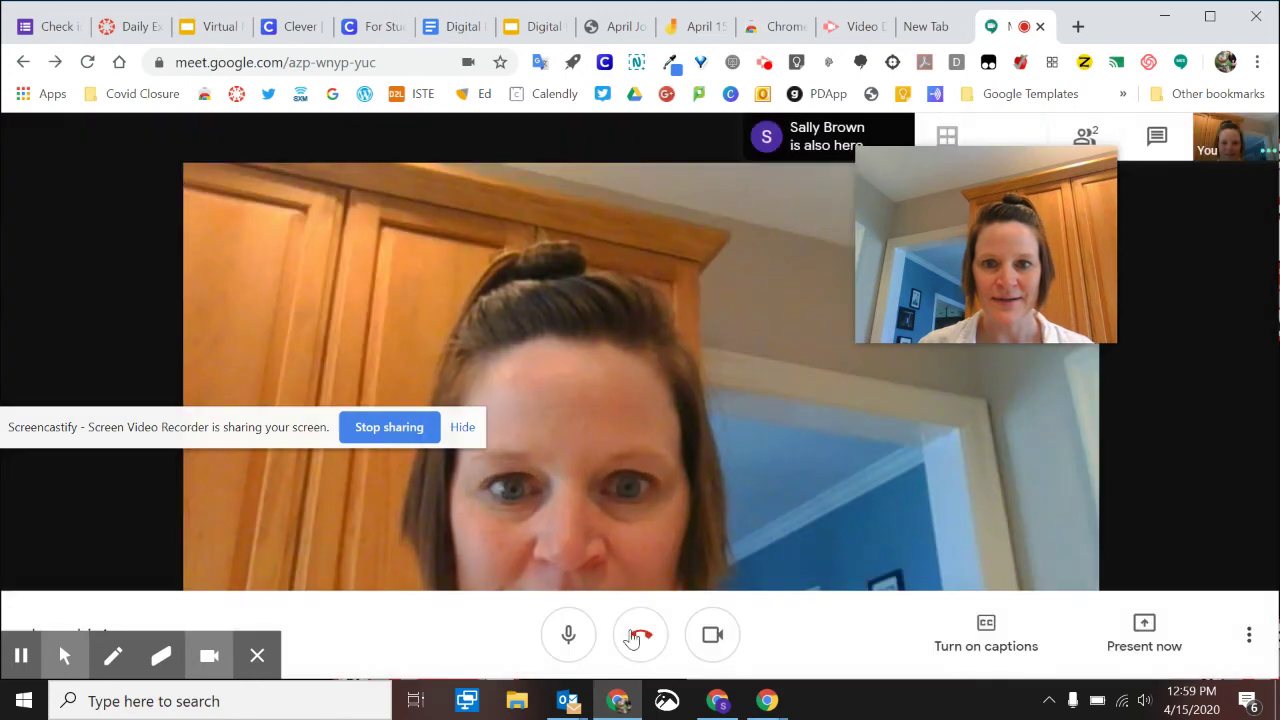
pyautogui.click(550, 636)
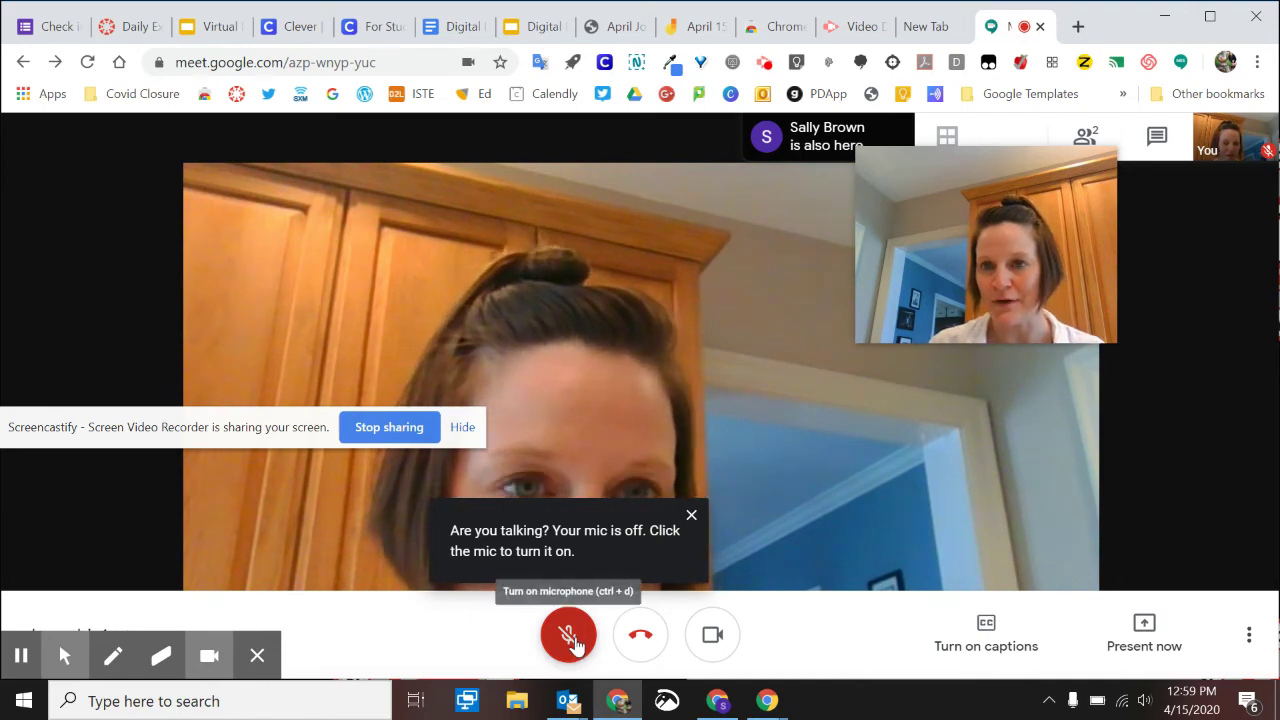
pyautogui.click(714, 703)
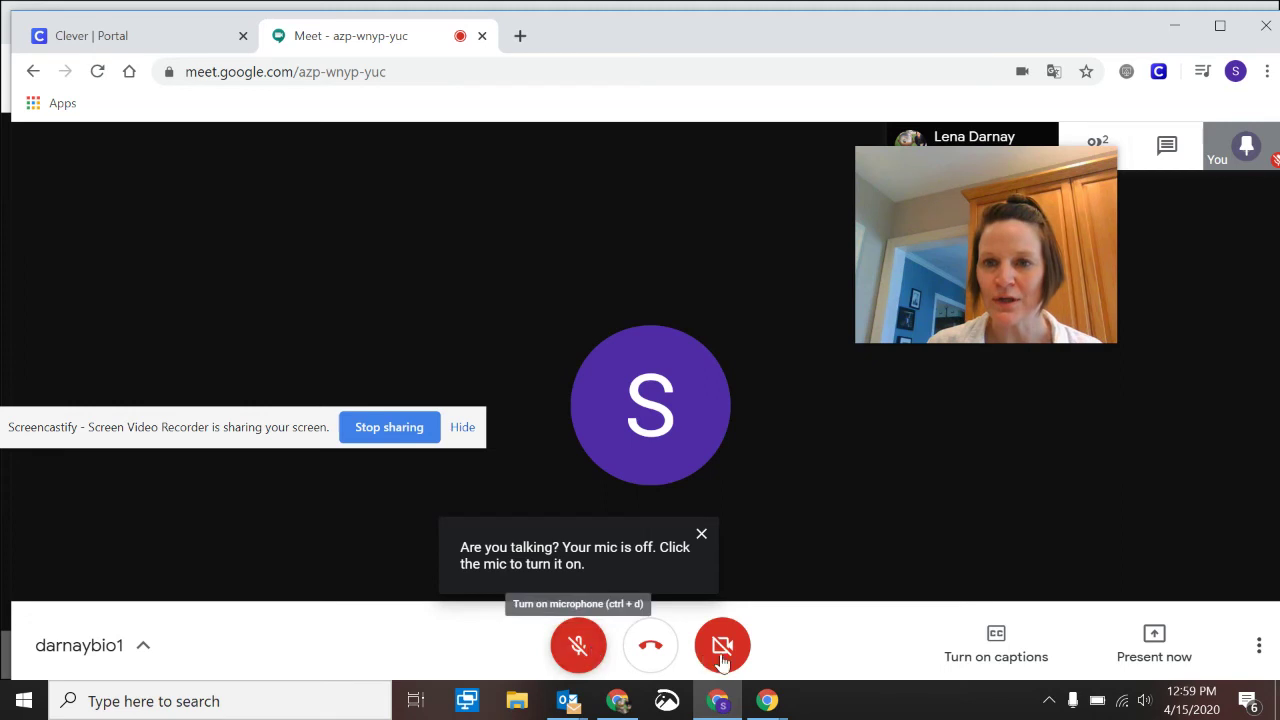
pyautogui.click(722, 655)
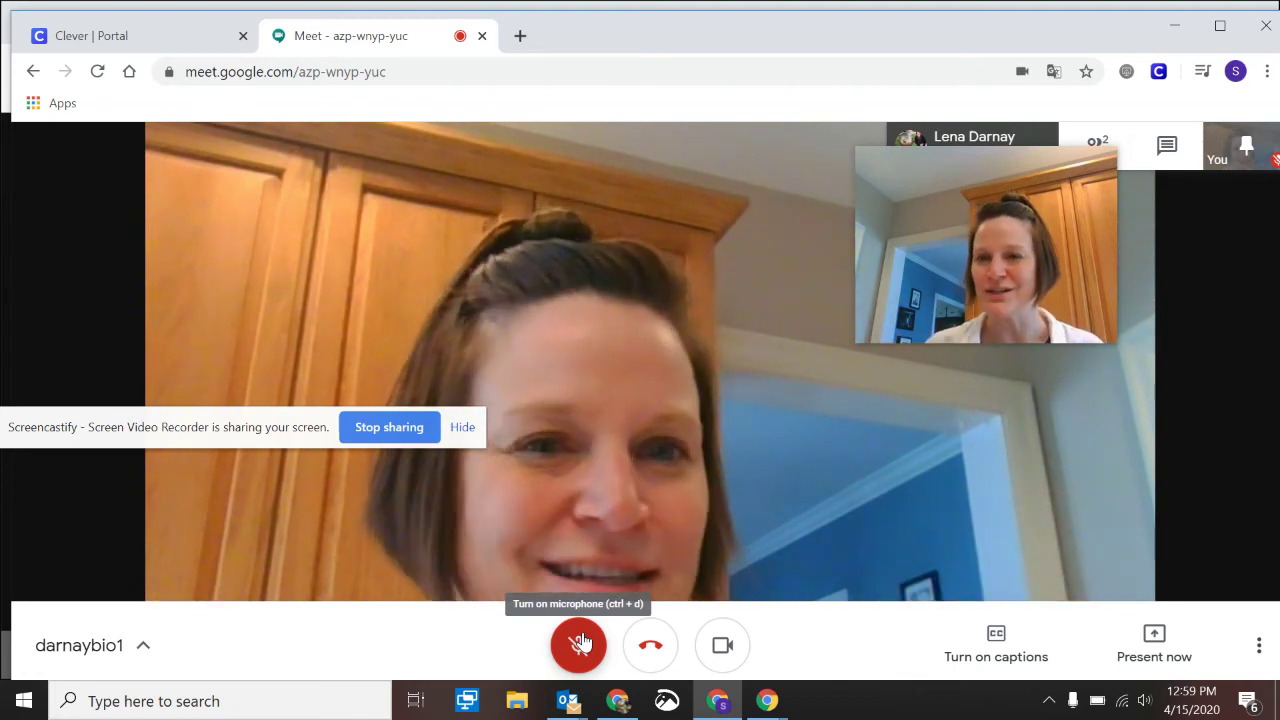
# Send the message 'How do' to everyone in the meeting chat
pyautogui.moveTo(980, 232)
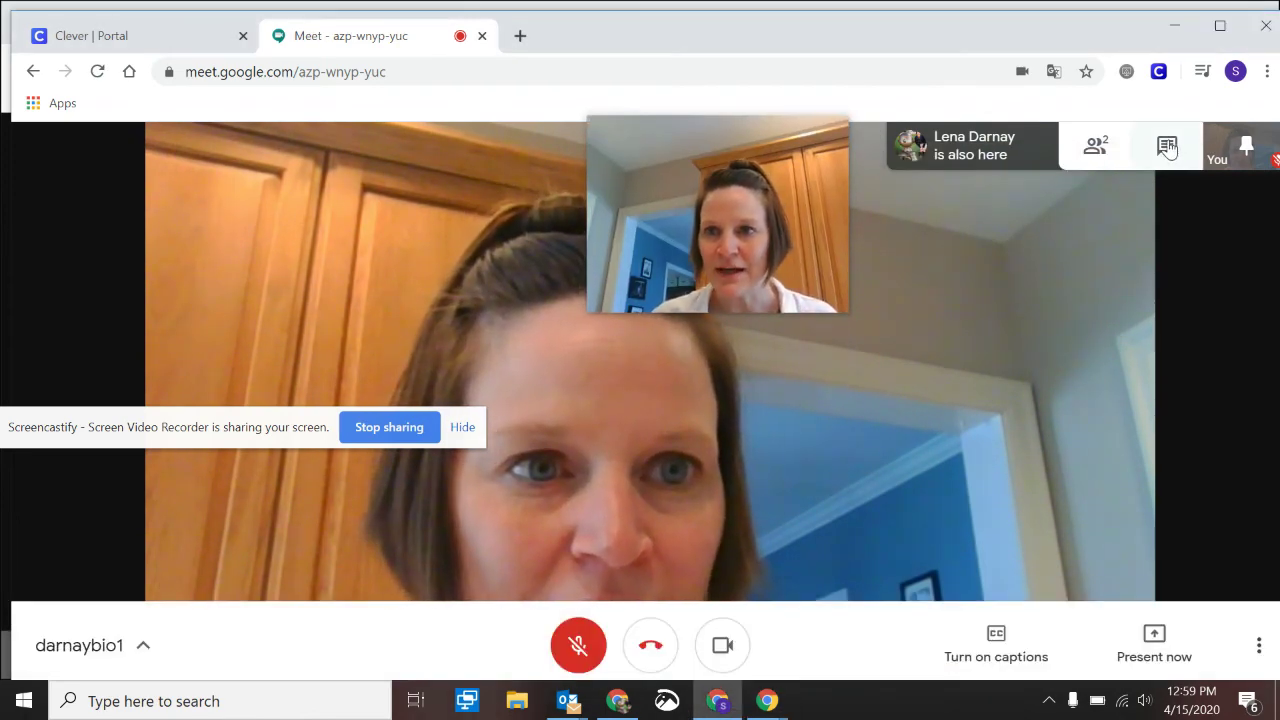
pyautogui.click(1167, 146)
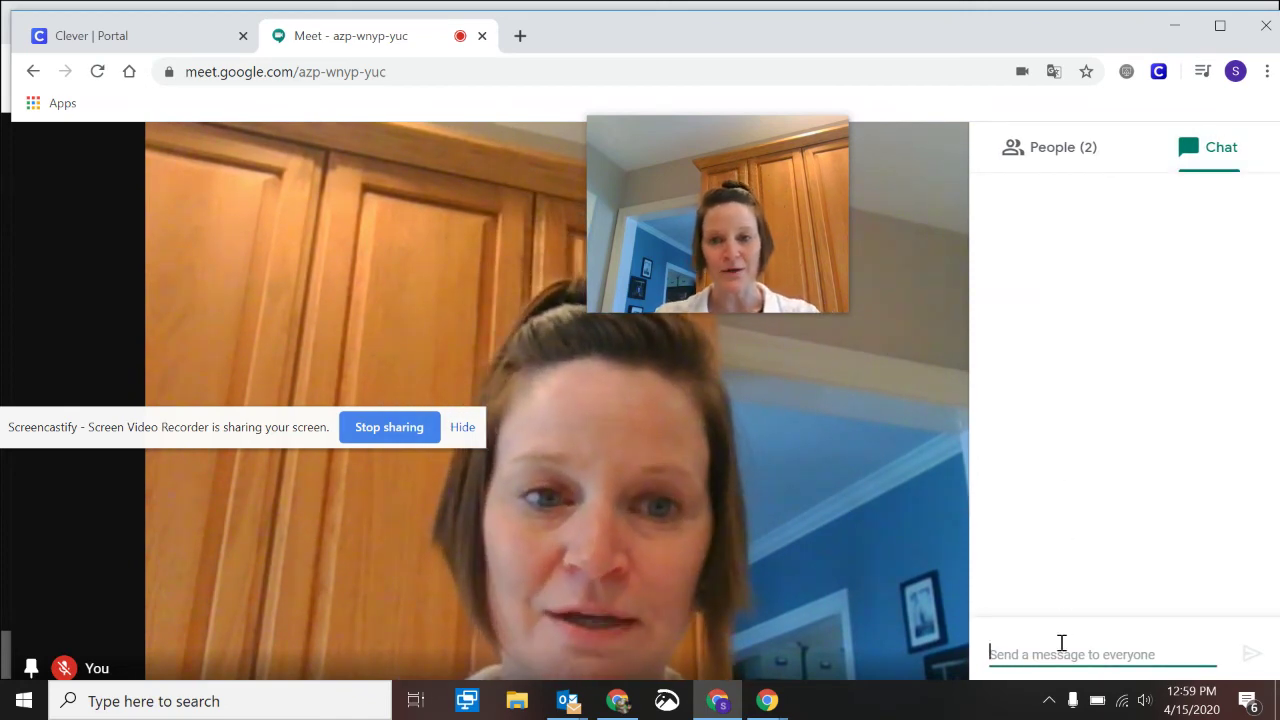
pyautogui.write('How do i...')
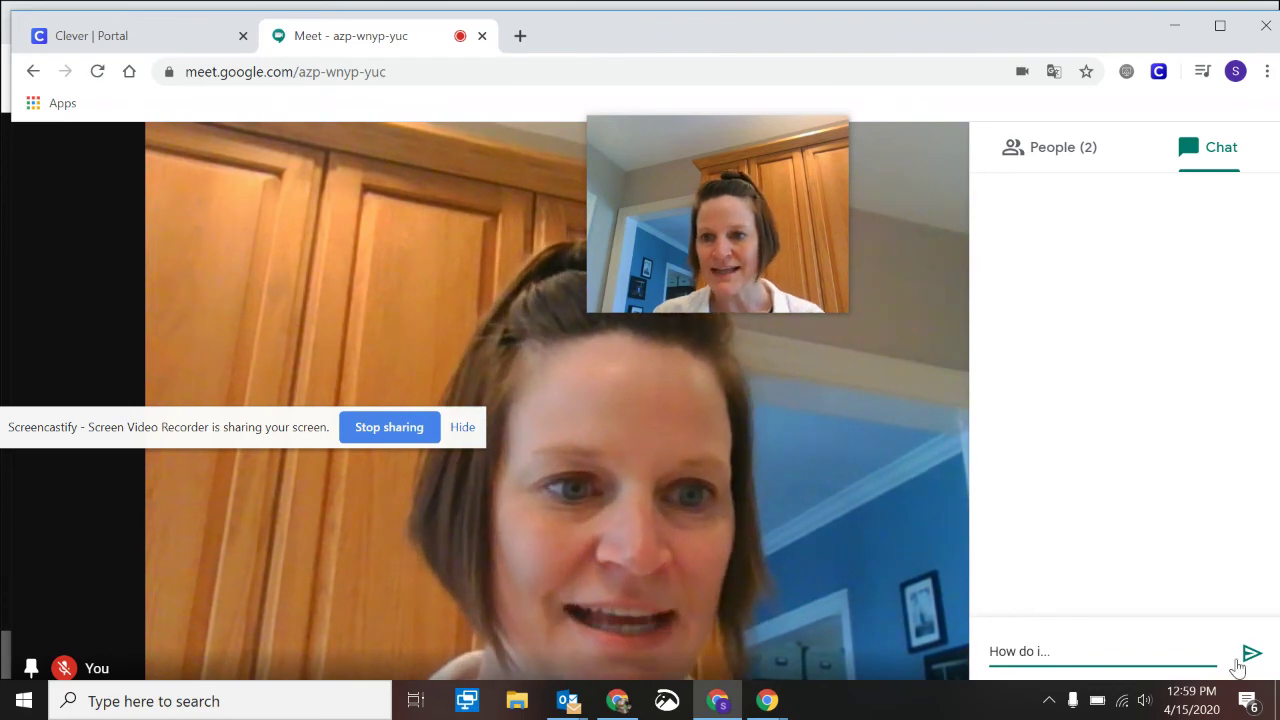
pyautogui.click(1238, 662)
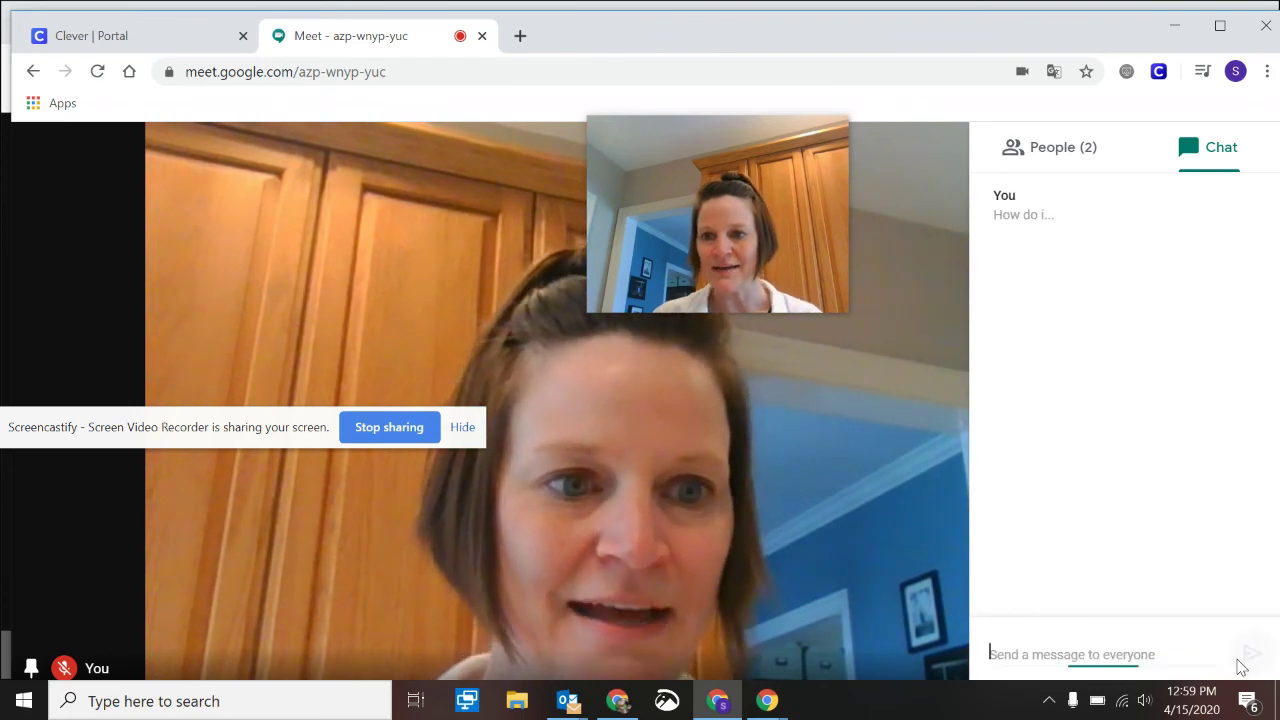